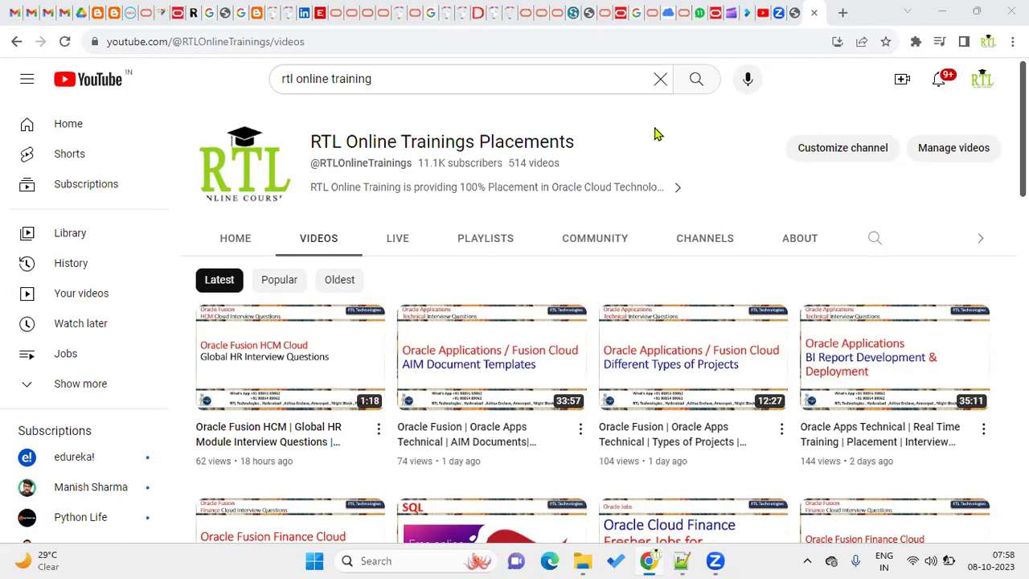
Step: Write the 'ESC Configure' heading with 'New LE' and 'BU' lines beneath it
{"action": "left_click", "coordinate": [682, 560]}
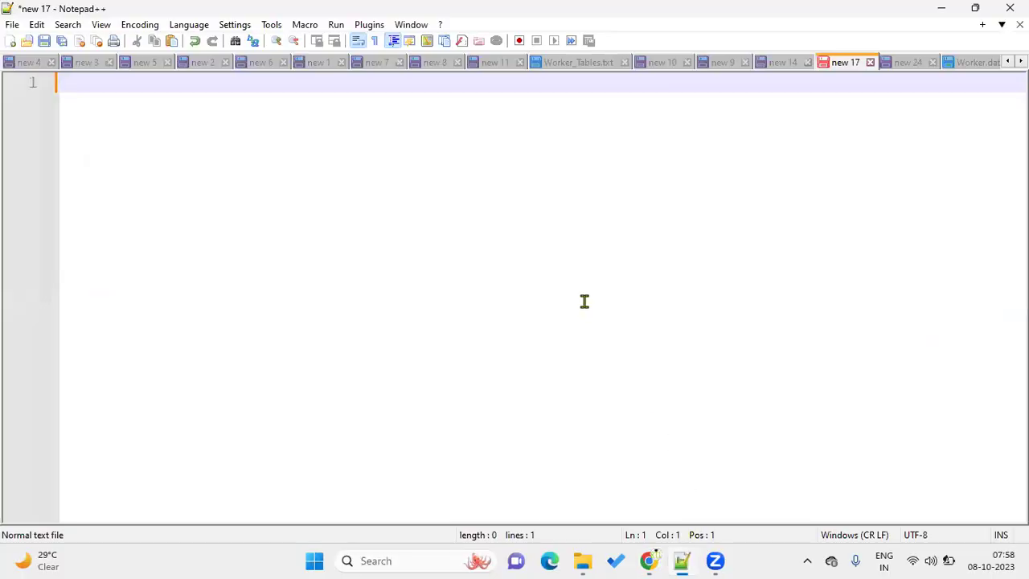
{"action": "type", "text": "ESC "}
{"action": "type", "text": "Configure"}
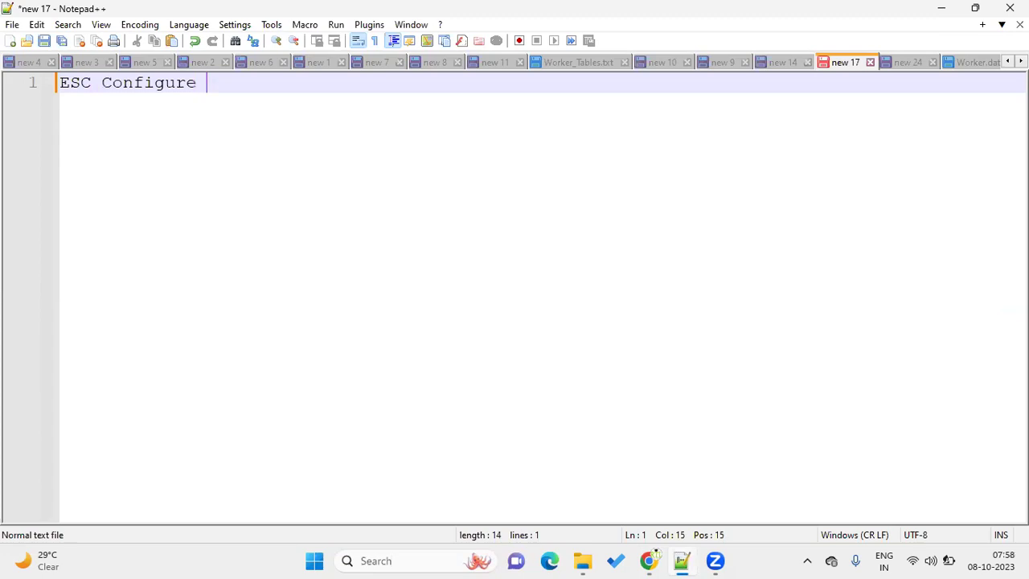
{"action": "key", "text": "Return"}
{"action": "type", "text": "N"}
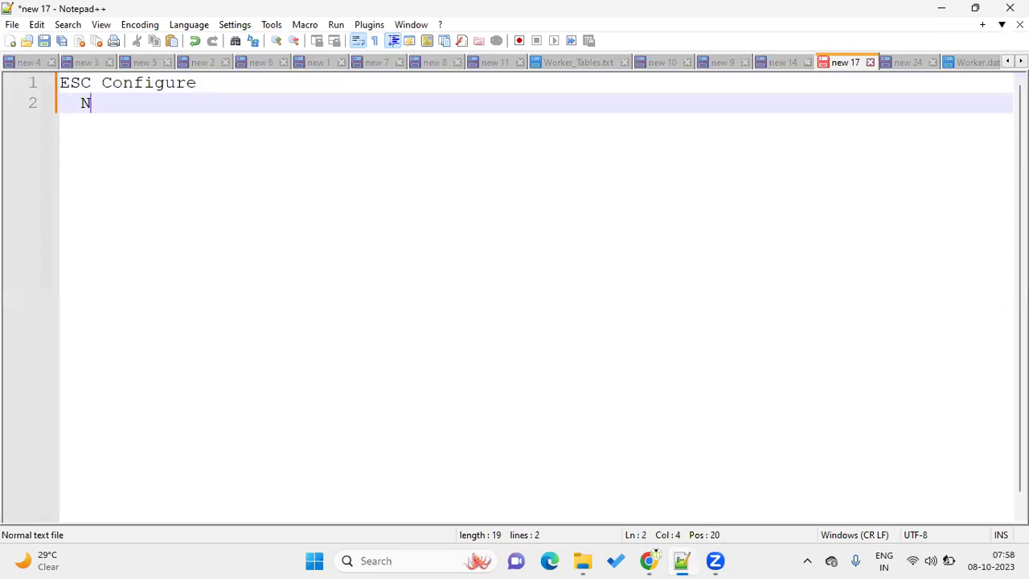
{"action": "type", "text": "ew LE"}
{"action": "key", "text": "Return"}
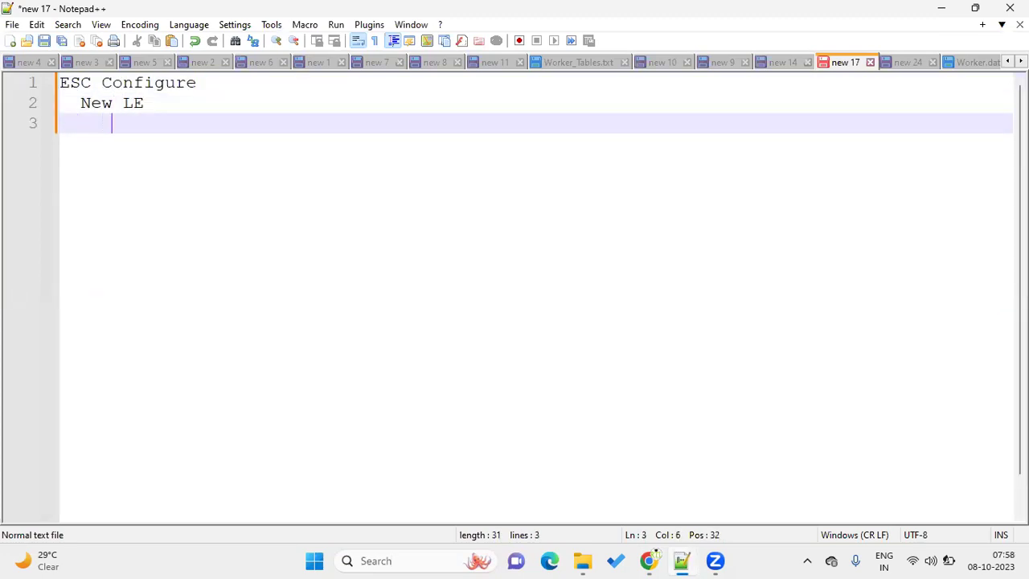
{"action": "type", "text": "\\BU"}
{"action": "key", "text": "BackSpace"}
{"action": "key", "text": "BackSpace"}
{"action": "key", "text": "BackSpace"}
{"action": "key", "text": "BackSpace"}
{"action": "type", "text": "BU"}
{"action": "key", "text": "Return"}
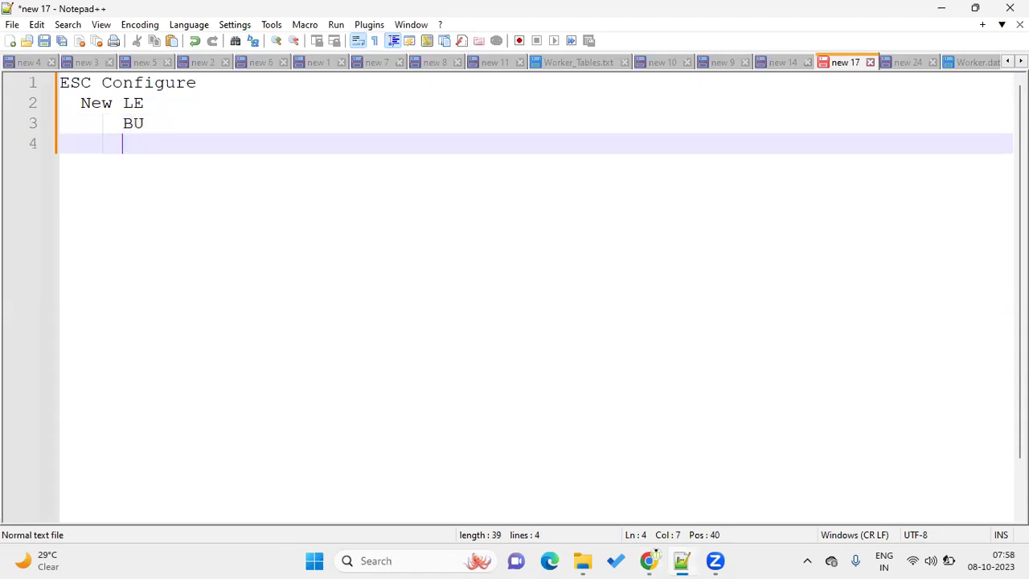
{"action": "key", "text": "BackSpace"}
Step: Add a 'New Workforce structure' heading listing Job, Location, Position and Department
{"action": "key", "text": "BackSpace"}
{"action": "key", "text": "BackSpace"}
{"action": "key", "text": "BackSpace"}
{"action": "key", "text": "Return"}
{"action": "key", "text": "BackSpace"}
{"action": "key", "text": "BackSpace"}
{"action": "key", "text": "BackSpace"}
{"action": "type", "text": "New "}
{"action": "type", "text": "Work"}
{"action": "key", "text": "BackSpace"}
{"action": "type", "text": "for"}
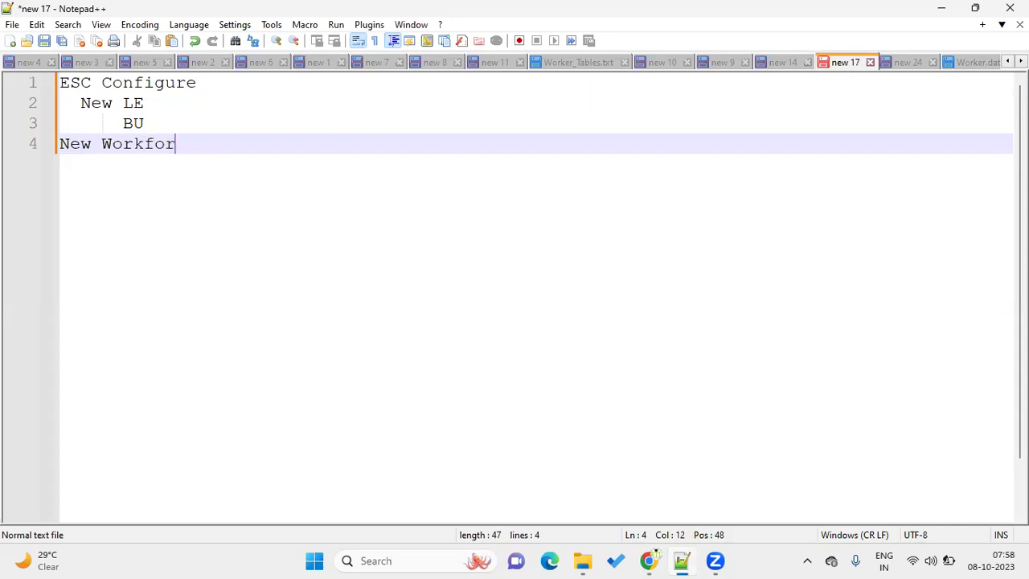
{"action": "type", "text": "ce struct"}
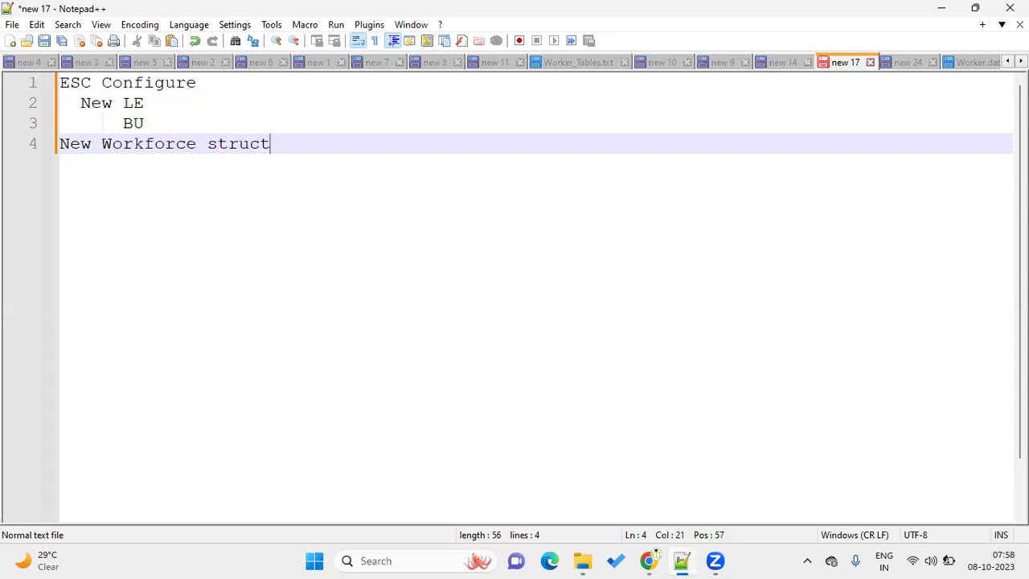
{"action": "type", "text": "ure"}
{"action": "key", "text": "Return"}
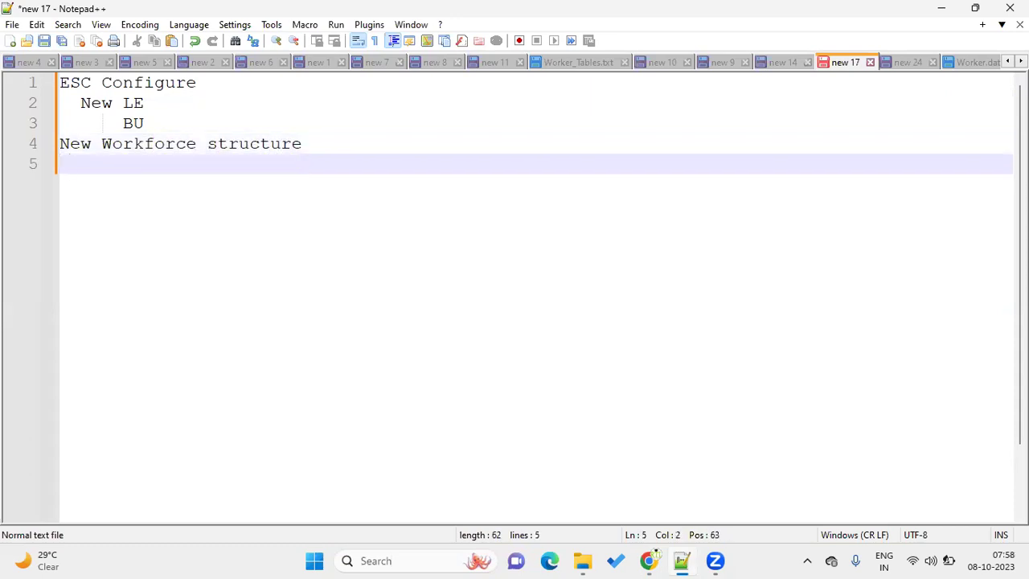
{"action": "type", "text": "  Job"}
{"action": "key", "text": "Return"}
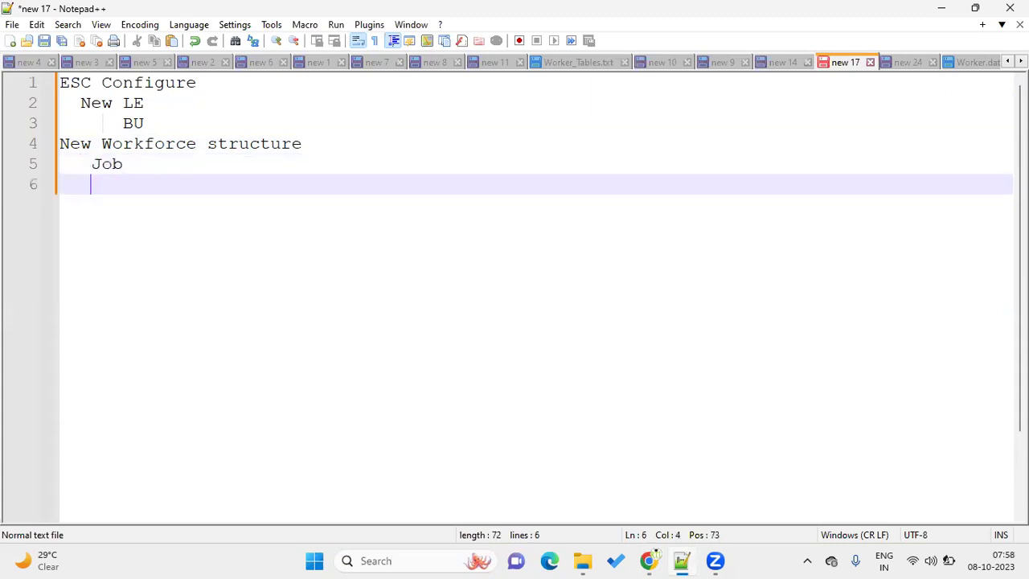
{"action": "type", "text": "Location"}
{"action": "key", "text": "Return"}
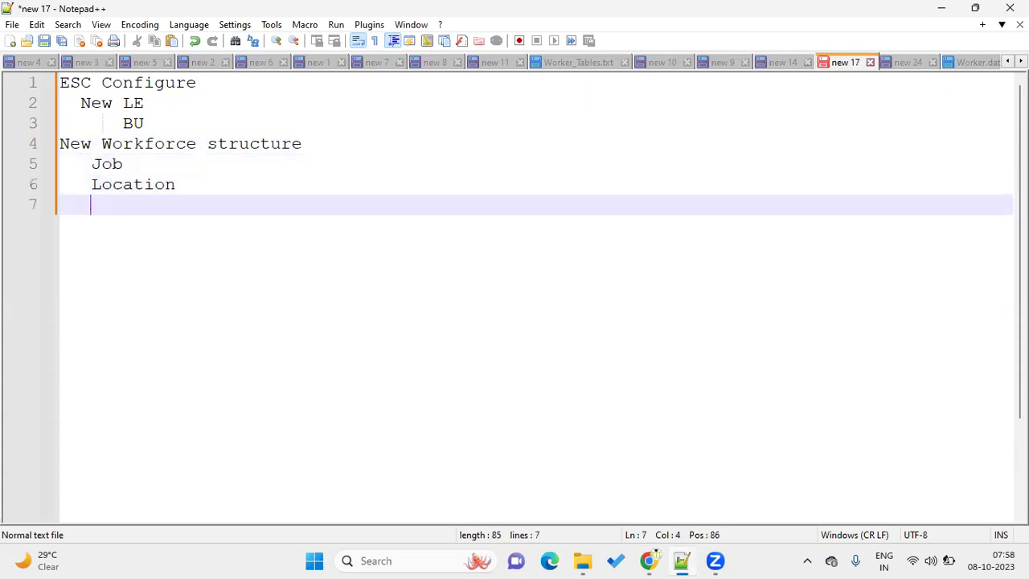
{"action": "type", "text": "Positio"}
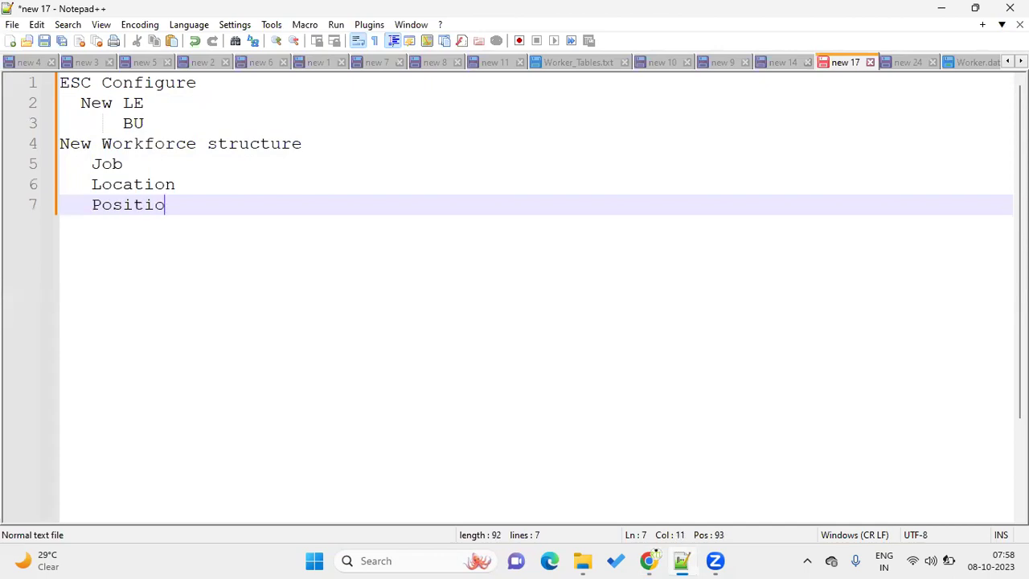
{"action": "type", "text": "n"}
{"action": "key", "text": "Return"}
{"action": "type", "text": "De"}
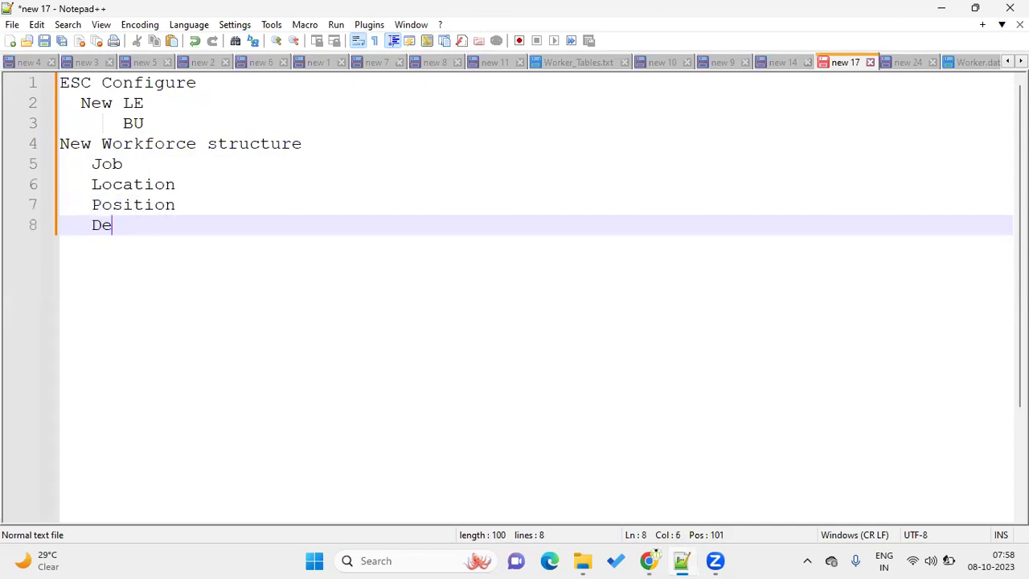
{"action": "type", "text": "partment"}
{"action": "key", "text": "Return"}
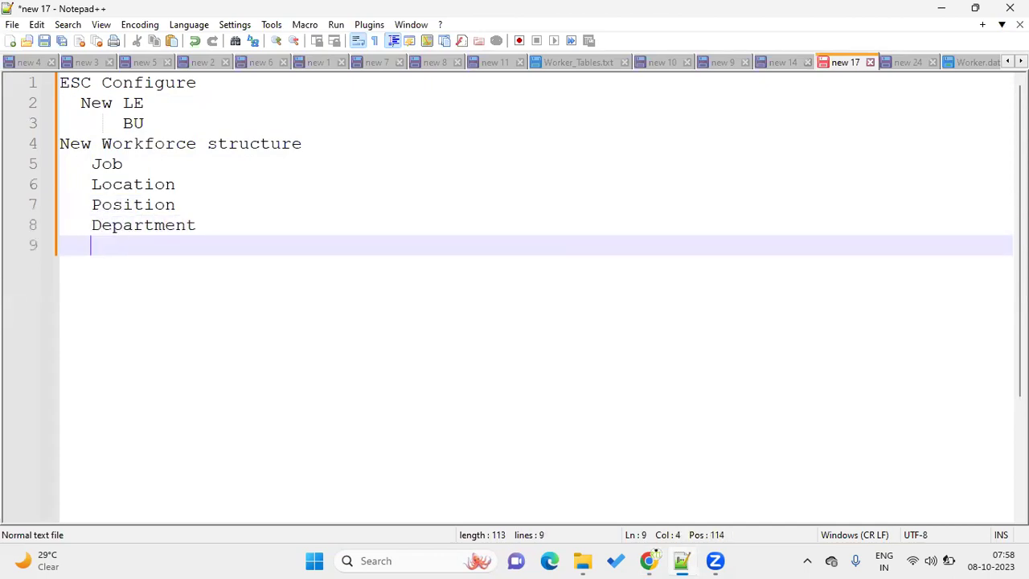
Step: Add RDS to the list, then insert Grade directly under Department
{"action": "type", "text": "RDS"}
{"action": "key", "text": "Return"}
{"action": "key", "text": "BackSpace"}
{"action": "key", "text": "BackSpace"}
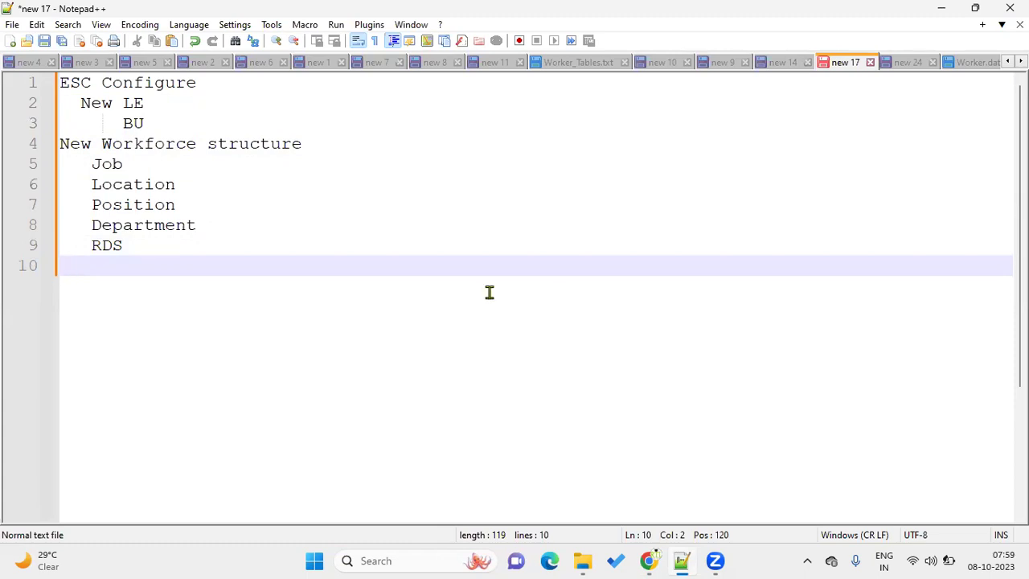
{"action": "left_click", "coordinate": [201, 218]}
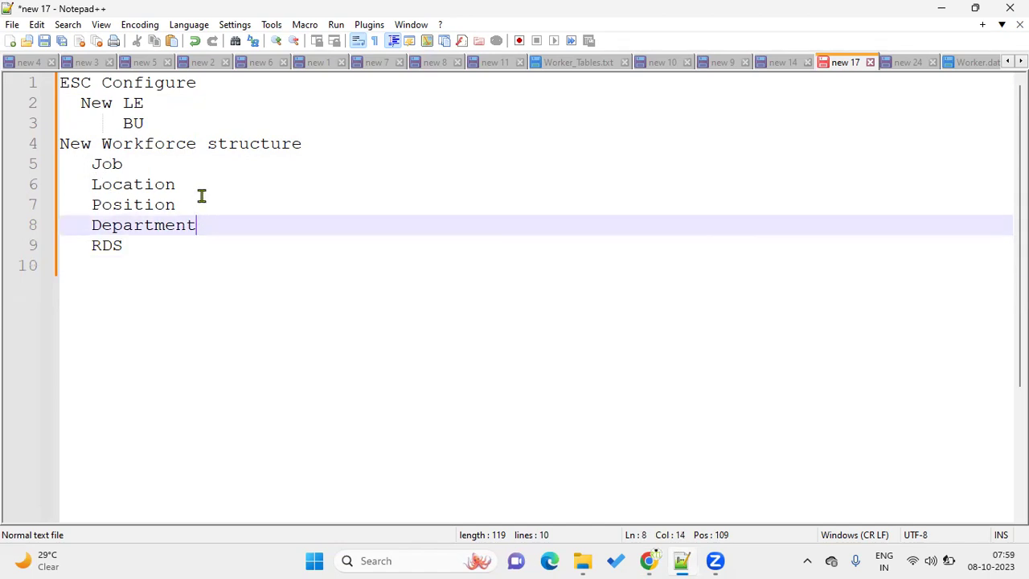
{"action": "key", "text": "Return"}
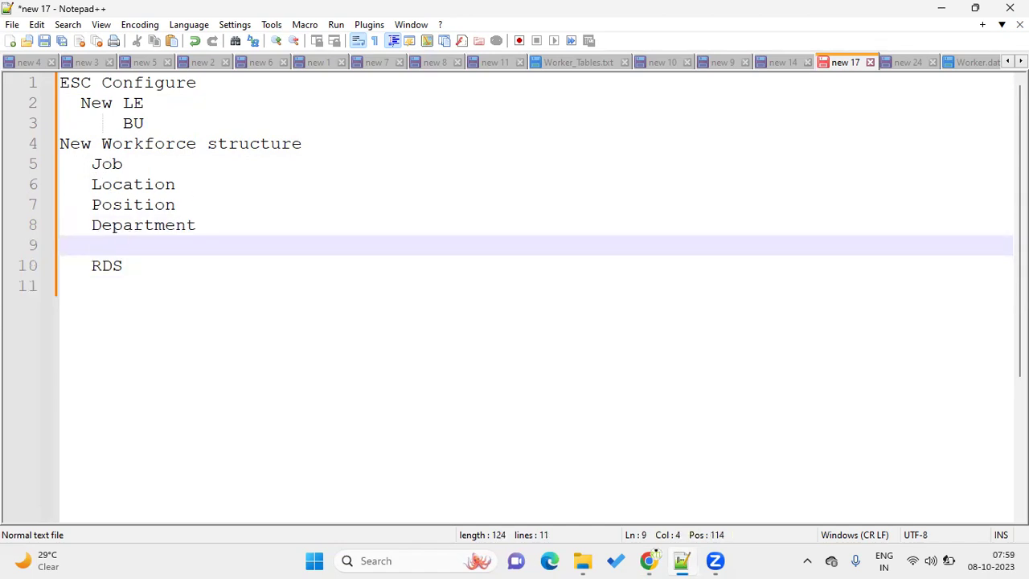
{"action": "type", "text": "Grade"}
Step: Unindent RDS into its own heading and add blank lines after it
{"action": "left_click_drag", "start_coordinate": [92, 265], "coordinate": [39, 267]}
{"action": "key", "text": "BackSpace"}
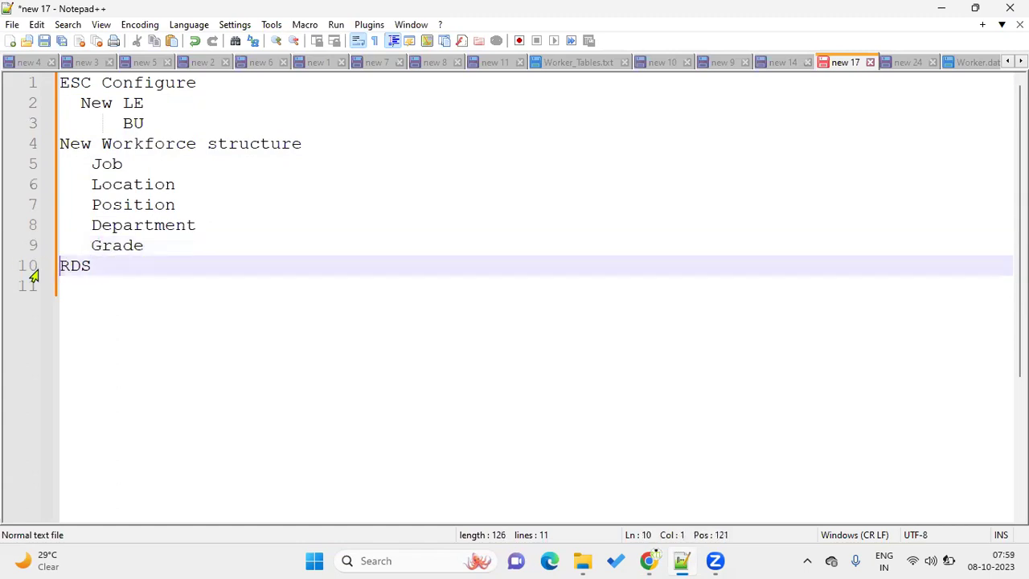
{"action": "left_click", "coordinate": [106, 266]}
{"action": "key", "text": "Return"}
{"action": "key", "text": "Return"}
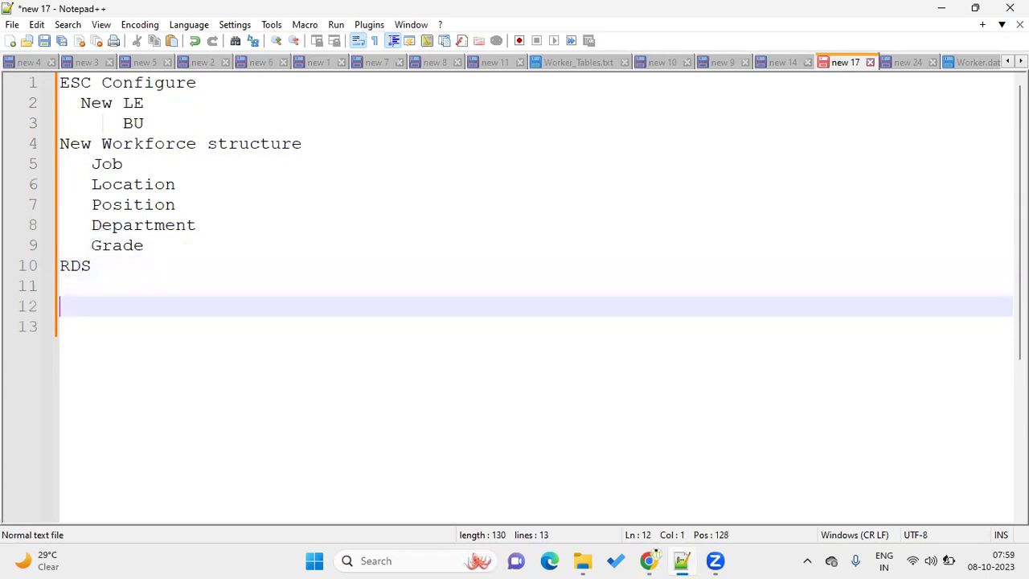
Step: Add the lines 'Hire Employee - Manager' and 'Hire Employee' below RDS
{"action": "type", "text": "Hire Em"}
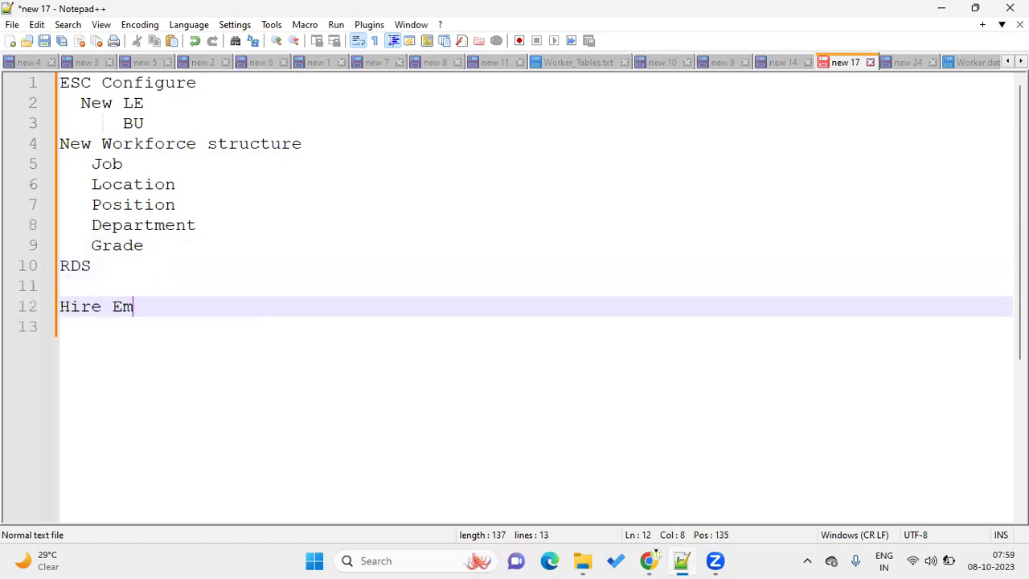
{"action": "type", "text": "ployee"}
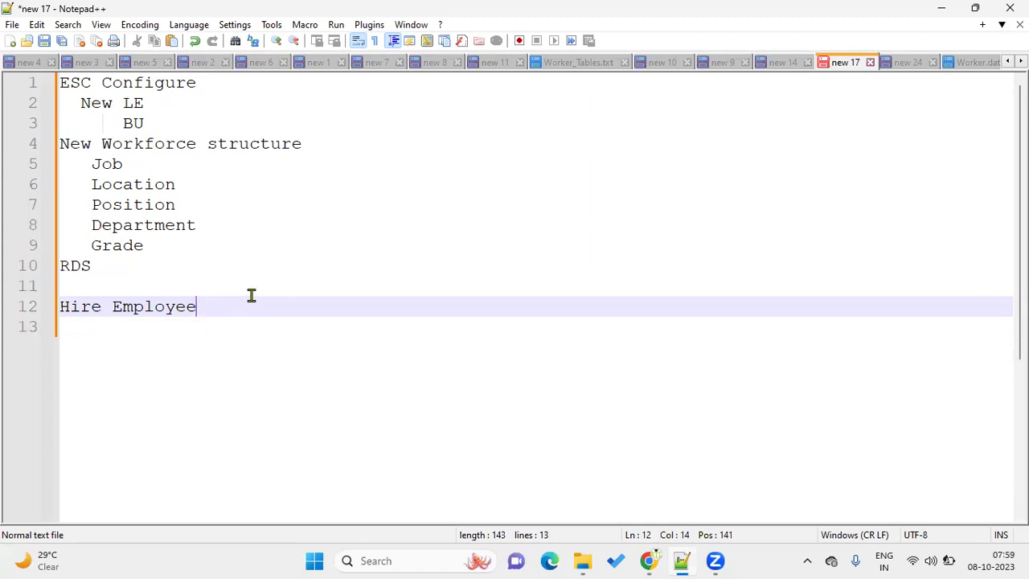
{"action": "type", "text": " - Manager"}
{"action": "key", "text": "Return"}
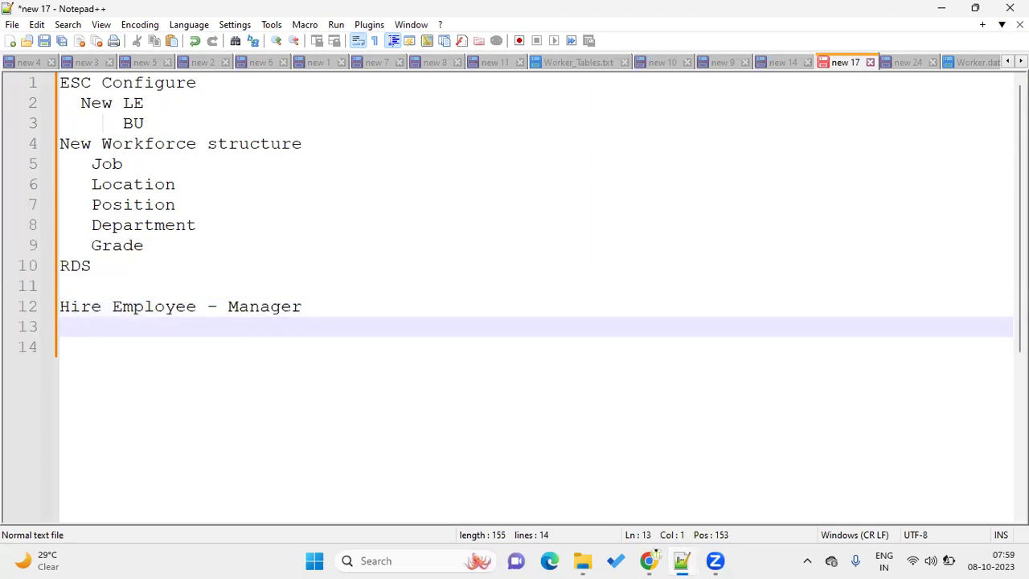
{"action": "type", "text": "Hire "}
{"action": "type", "text": "Employee"}
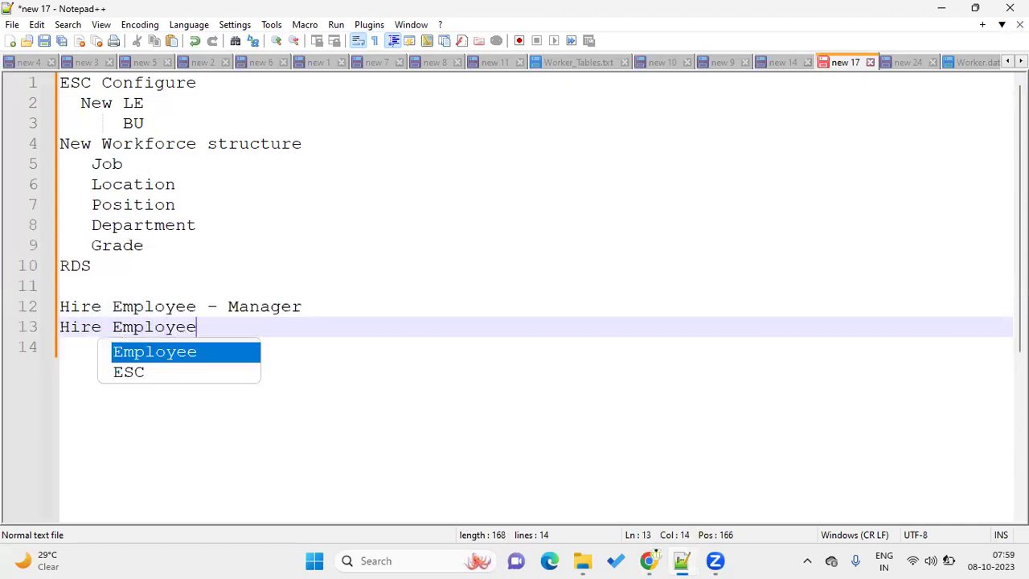
{"action": "key", "text": "Escape"}
{"action": "key", "text": "Return"}
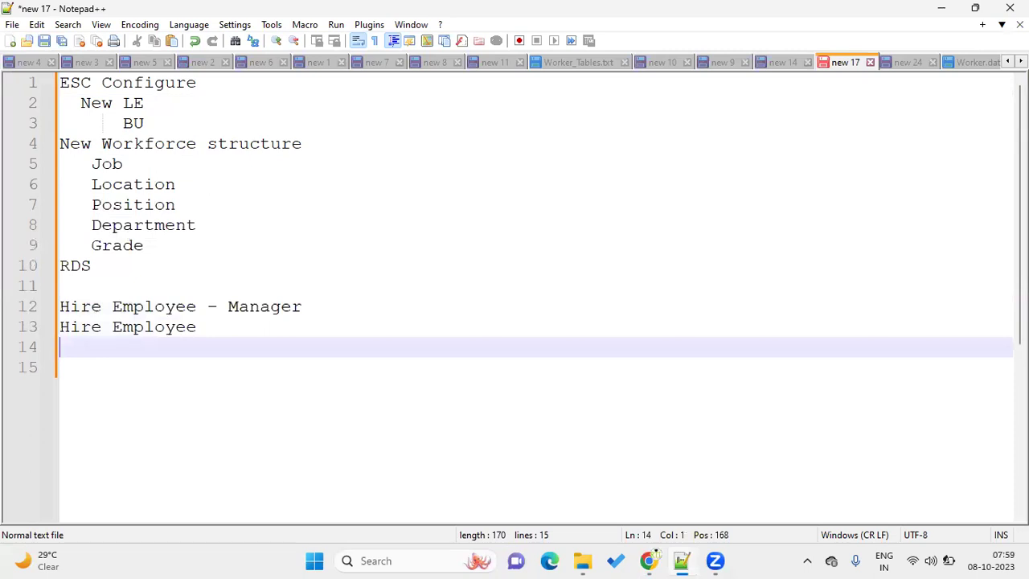
Step: Select and review both hiring lines, then move to empty line 14
{"action": "left_click", "coordinate": [207, 330]}
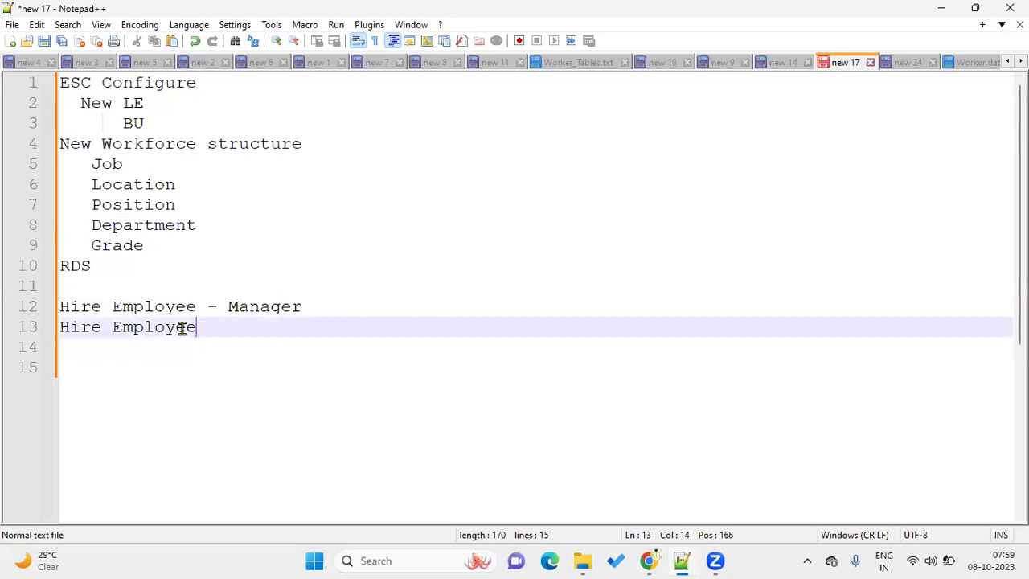
{"action": "left_click_drag", "start_coordinate": [193, 328], "coordinate": [56, 328]}
{"action": "left_click_drag", "start_coordinate": [229, 307], "coordinate": [308, 306]}
{"action": "left_click_drag", "start_coordinate": [197, 329], "coordinate": [49, 333]}
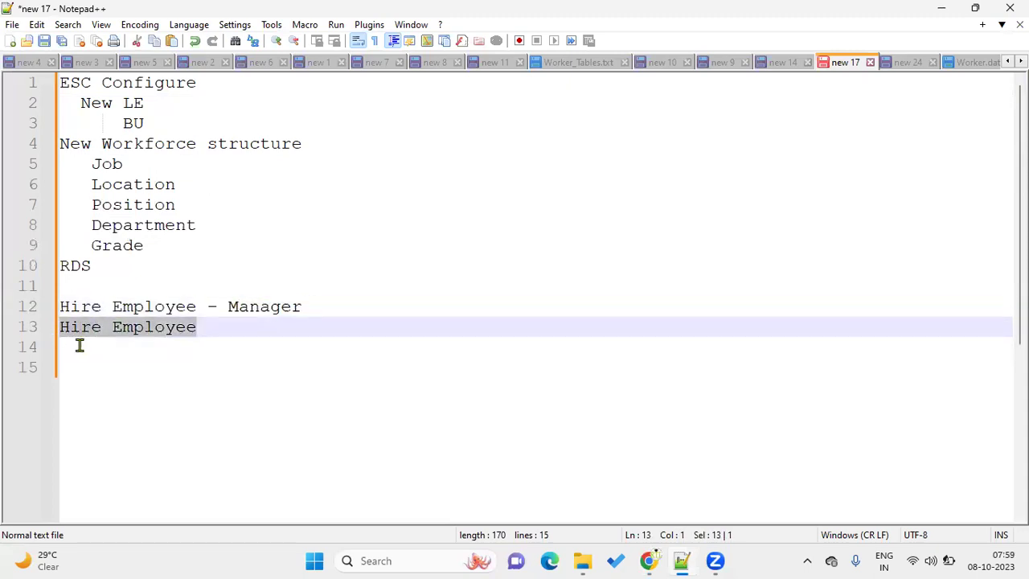
{"action": "left_click", "coordinate": [143, 354]}
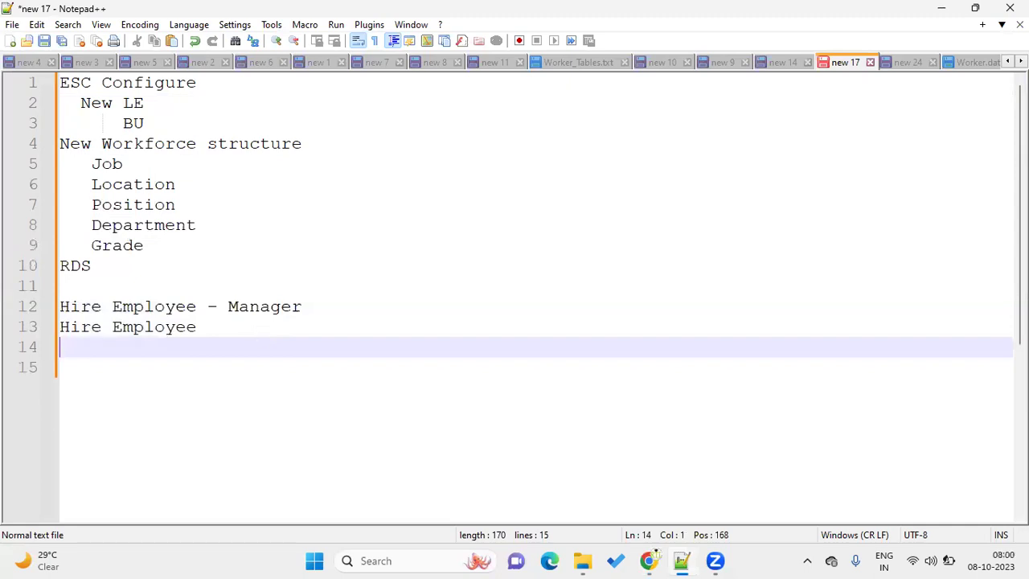
Step: Add 'Add Roles' and 'Transfer the Employee Location.' lines, fixing the 'Licat' typo
{"action": "type", "text": "Add Roles"}
{"action": "key", "text": "Return"}
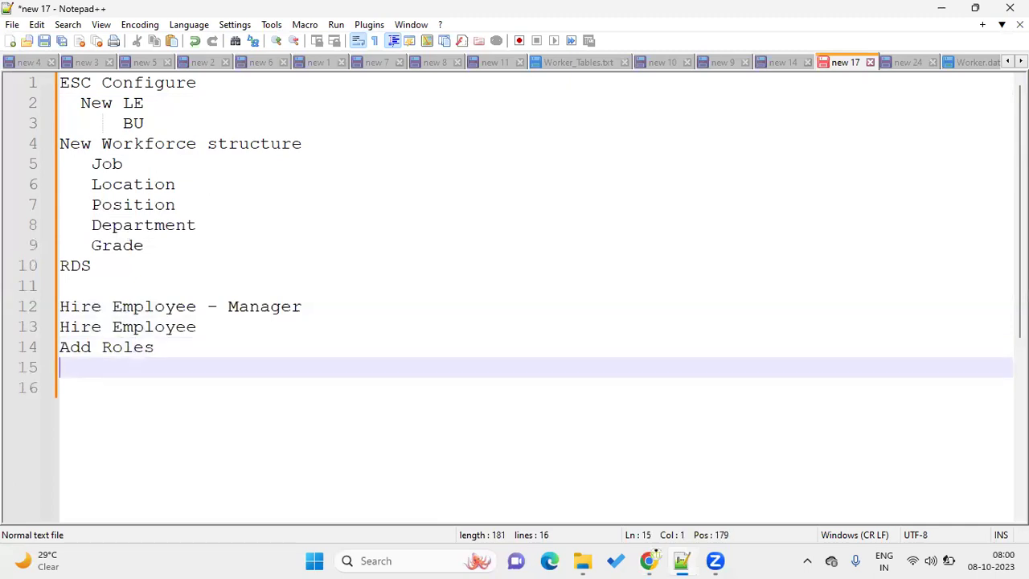
{"action": "type", "text": "Trans"}
{"action": "type", "text": "fer the Em"}
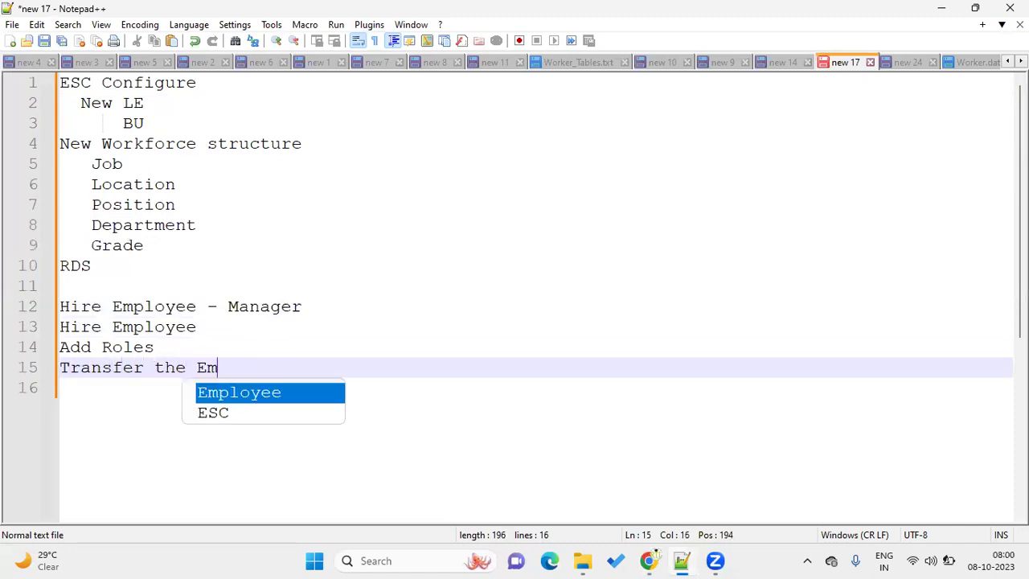
{"action": "type", "text": "ployee "}
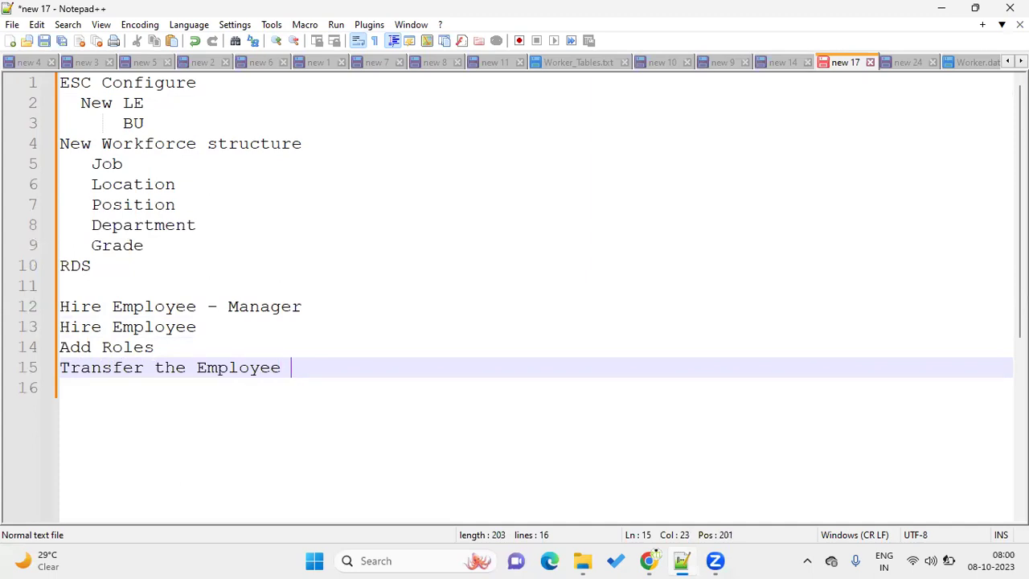
{"action": "type", "text": "Licat"}
{"action": "key", "text": "BackSpace"}
{"action": "key", "text": "BackSpace"}
{"action": "key", "text": "BackSpace"}
{"action": "key", "text": "BackSpace"}
{"action": "type", "text": "ocation"}
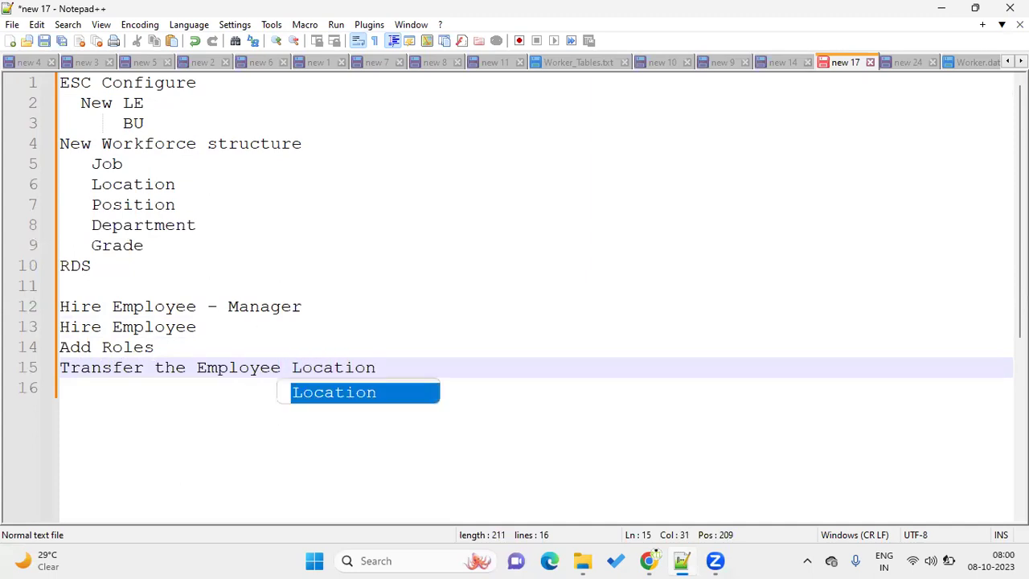
{"action": "type", "text": "."}
{"action": "key", "text": "Return"}
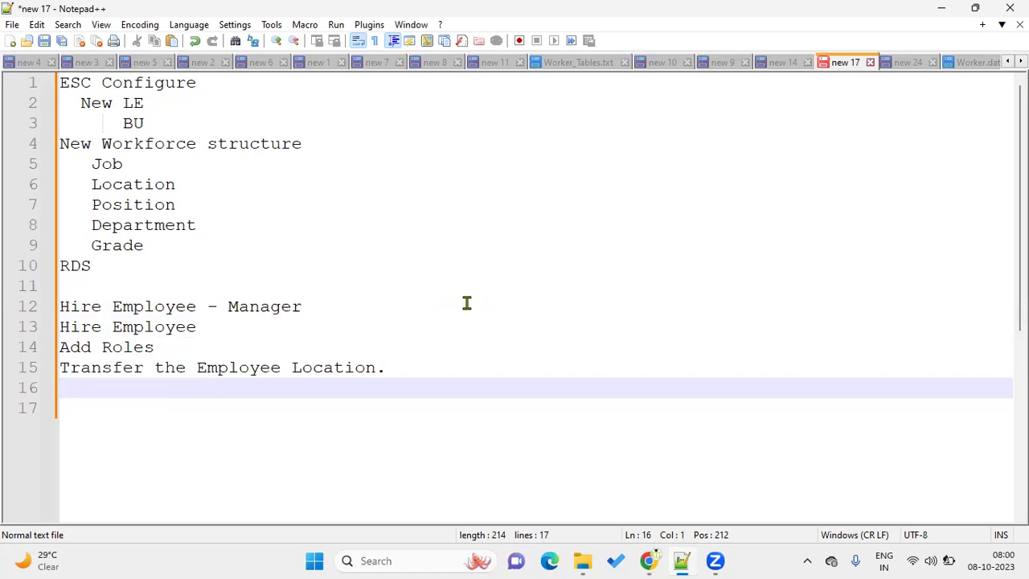
Step: Review lines 1–3, 4–10 and 12–15, then return to the RTL Online Trainings YouTube page
{"action": "left_click_drag", "start_coordinate": [229, 126], "coordinate": [12, 74]}
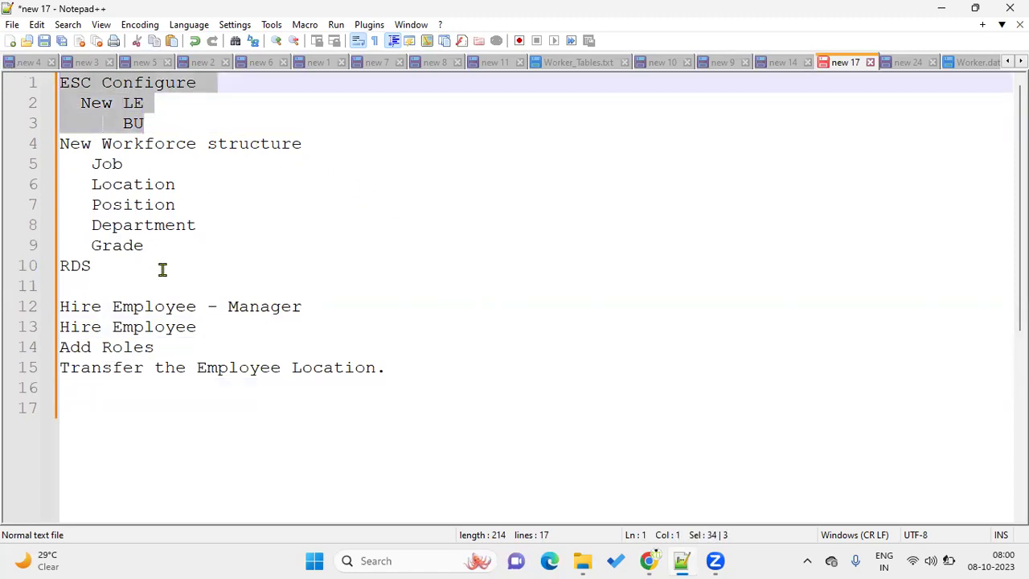
{"action": "left_click_drag", "start_coordinate": [190, 271], "coordinate": [12, 149]}
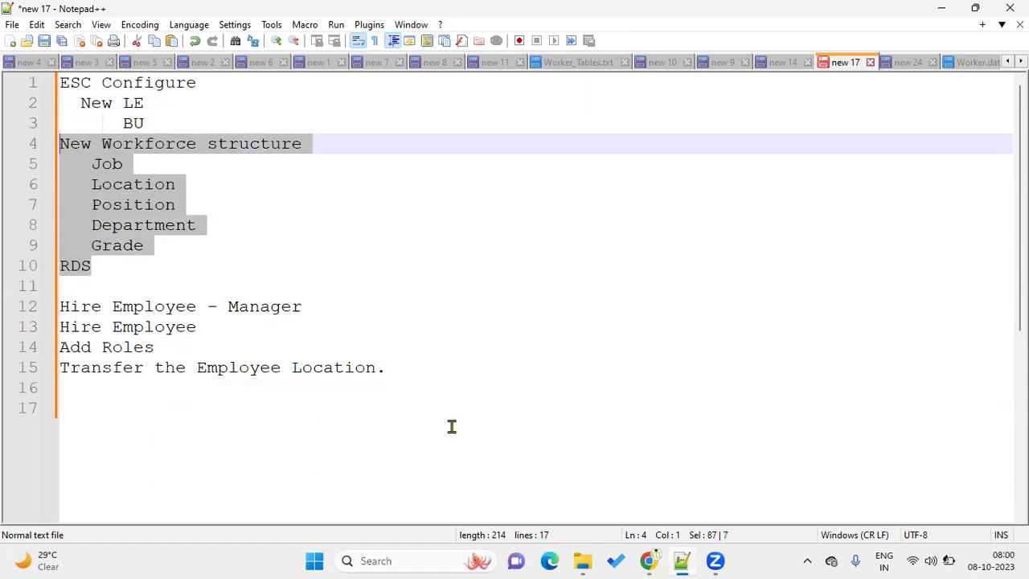
{"action": "left_click_drag", "start_coordinate": [450, 394], "coordinate": [50, 308]}
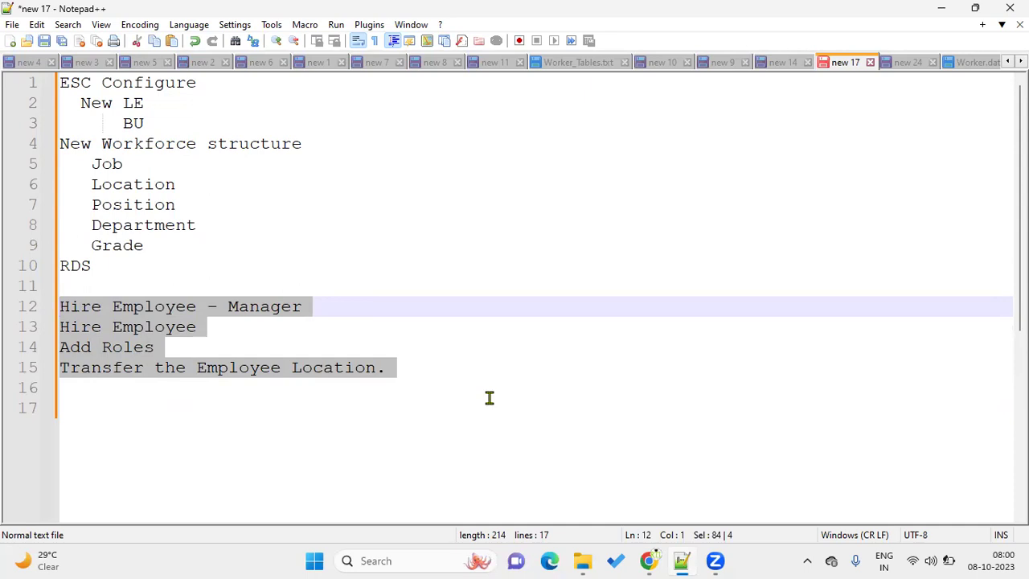
{"action": "left_click", "coordinate": [339, 249]}
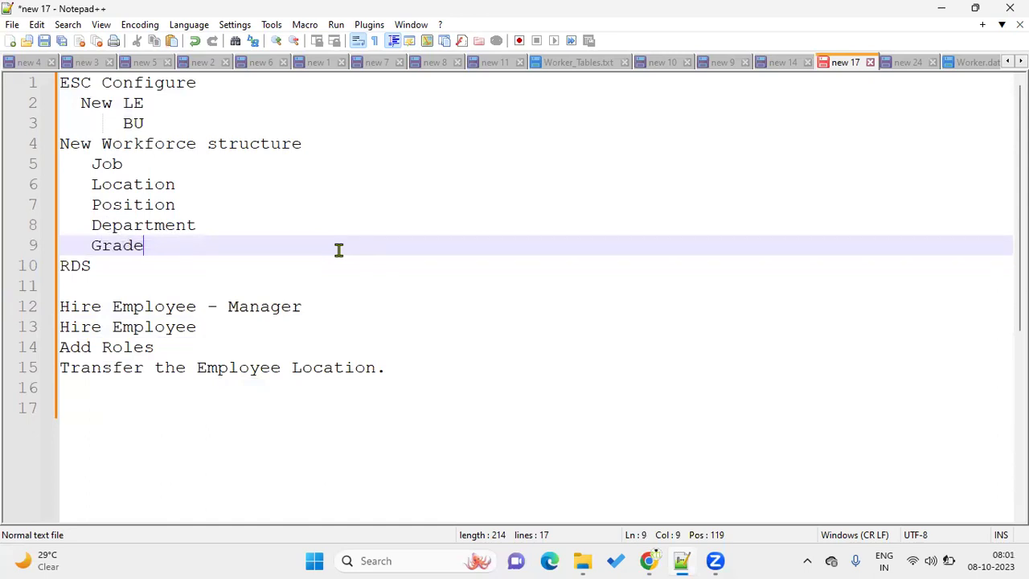
{"action": "left_click", "coordinate": [648, 560]}
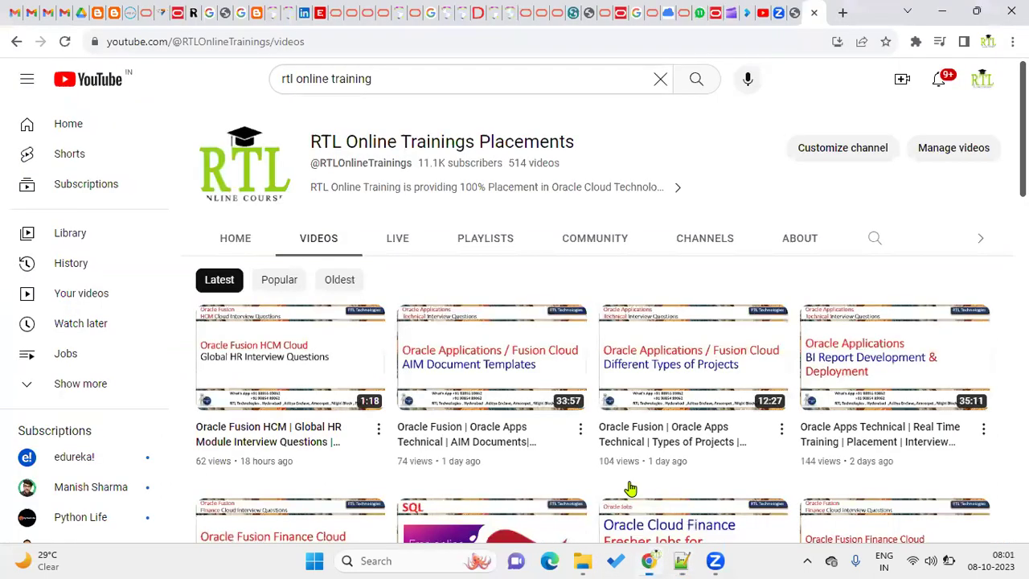